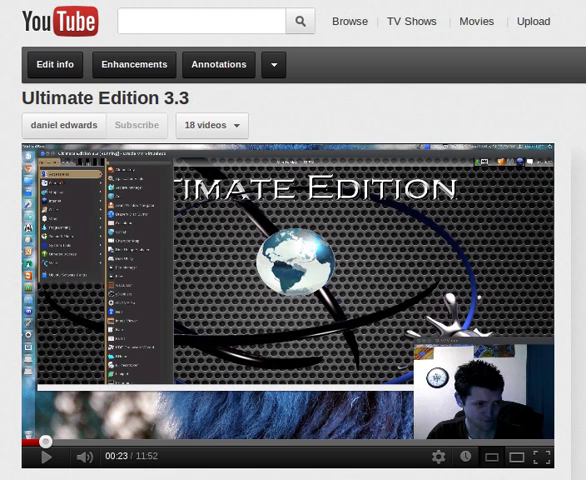
Play the Ultimate Edition 3.3 video in the larger, wider player.
left_click(46, 457)
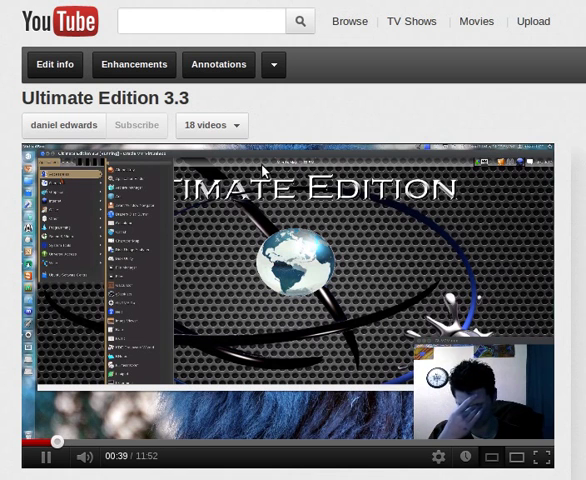
left_click(517, 457)
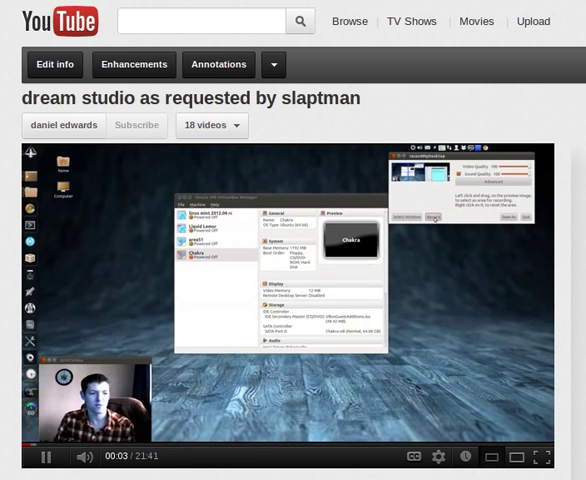
Pause dream studio, play and pause How Linux is Built, and pause Zoo Crew at 00:16.
left_click(46, 456)
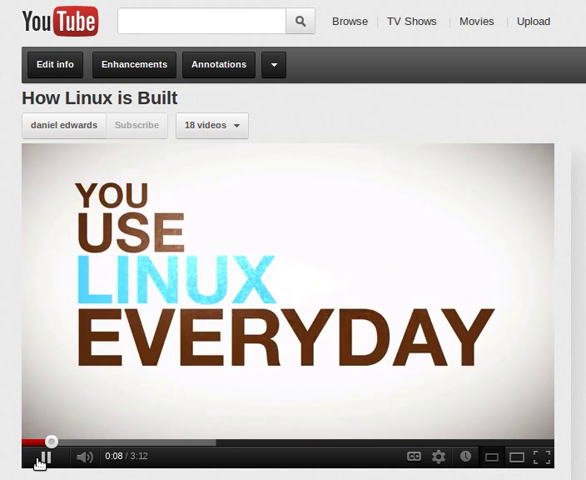
left_click(42, 458)
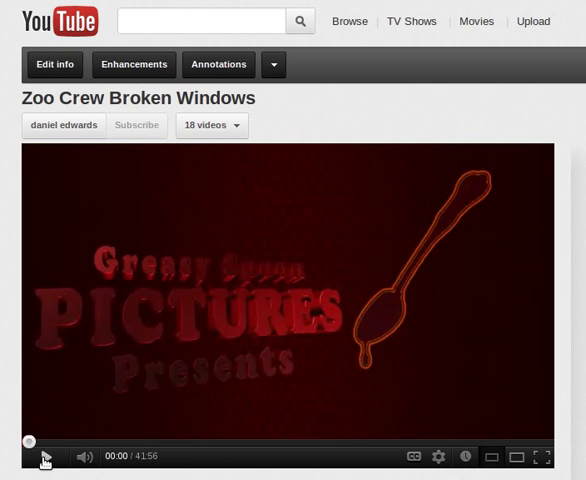
left_click(45, 457)
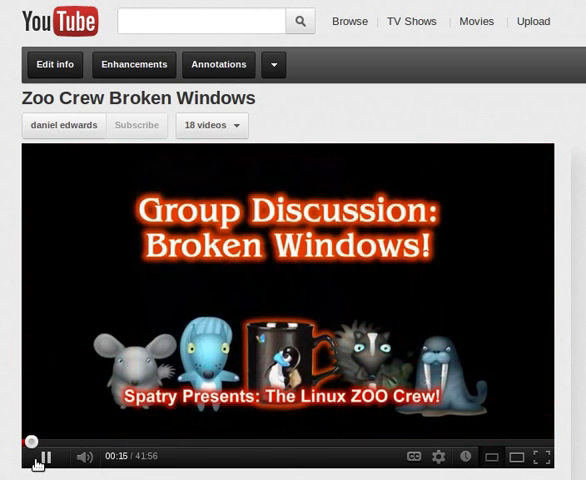
left_click(42, 458)
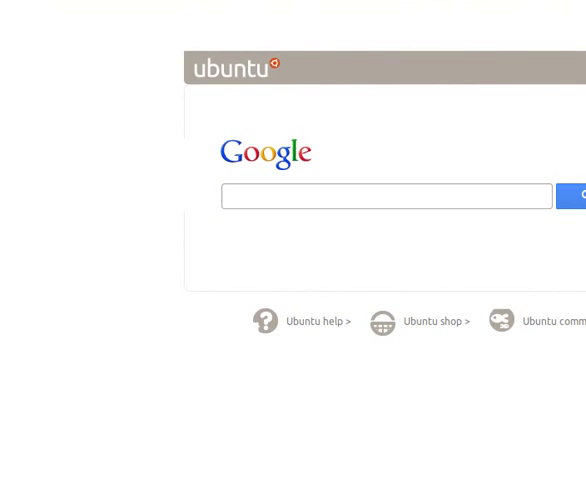
type("d")
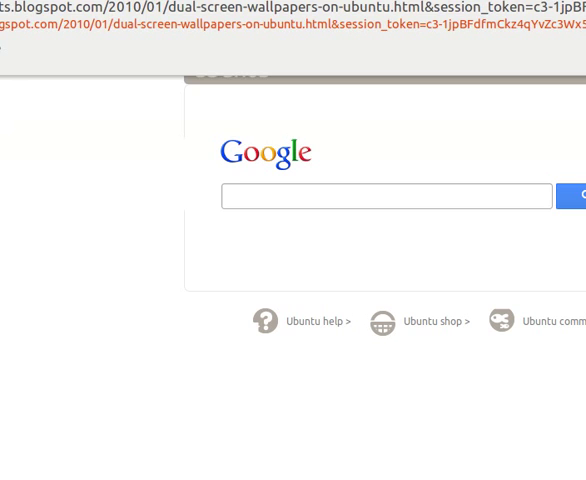
Dismiss Firefox's address bar suggestions to load the House 2 (Part 3) video.
key("Escape")
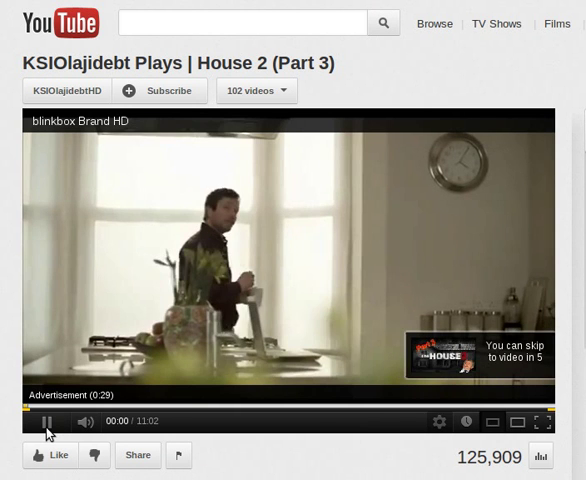
Pause, resume and mute the pre-roll advert, then skip it.
left_click(46, 421)
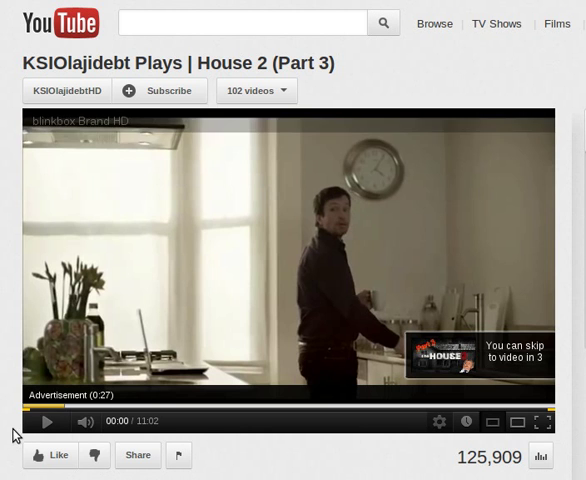
left_click(43, 424)
left_click(86, 421)
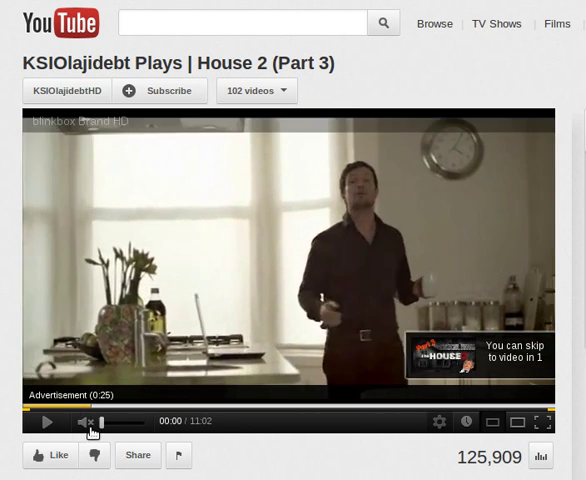
left_click(500, 358)
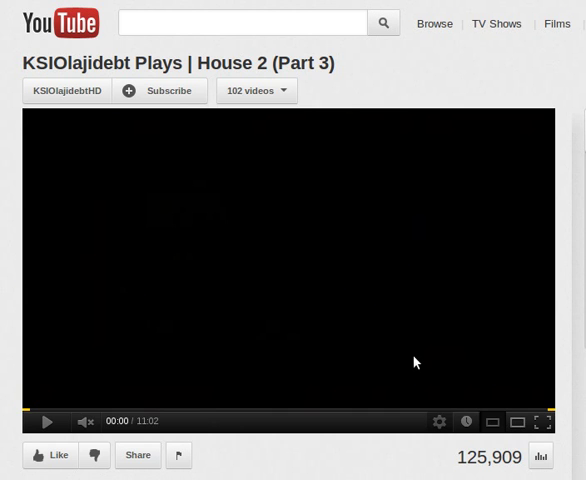
Unmute House 2 (Part 3) and leave it paused at 01:26.
left_click(85, 421)
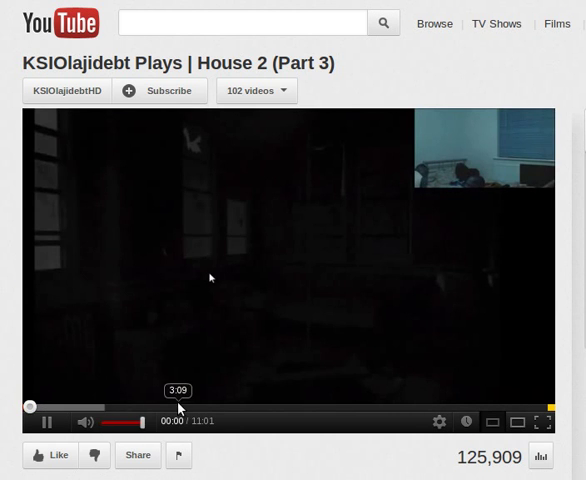
key("space")
left_click(97, 407)
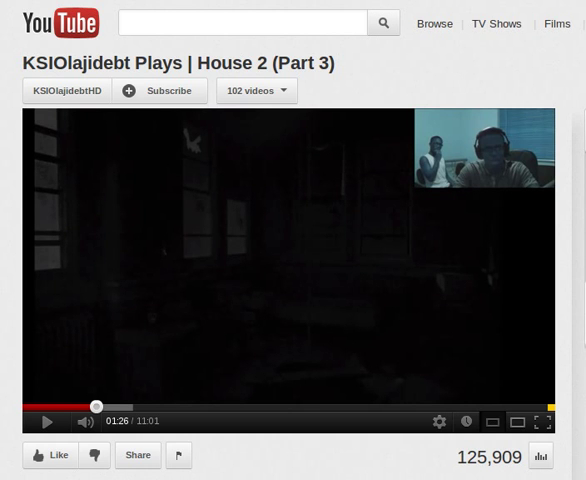
Search YouTube for 'edwardd12', then replace the query with 'ubuntu' and search again.
left_click(133, 28)
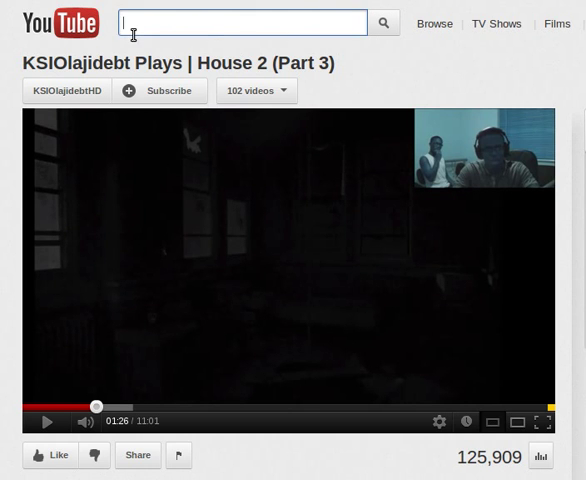
type("edwa")
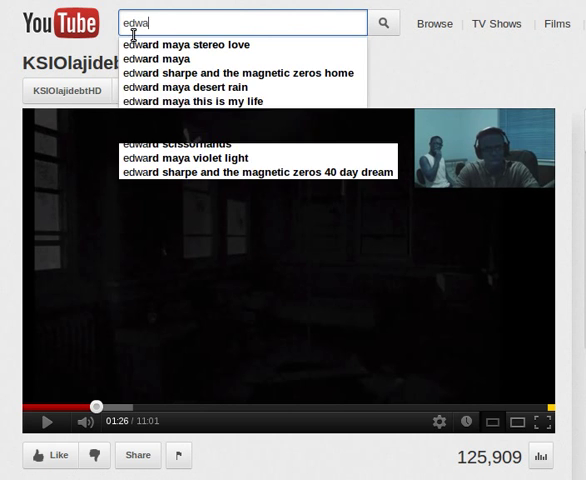
type("rdd12")
key("Return")
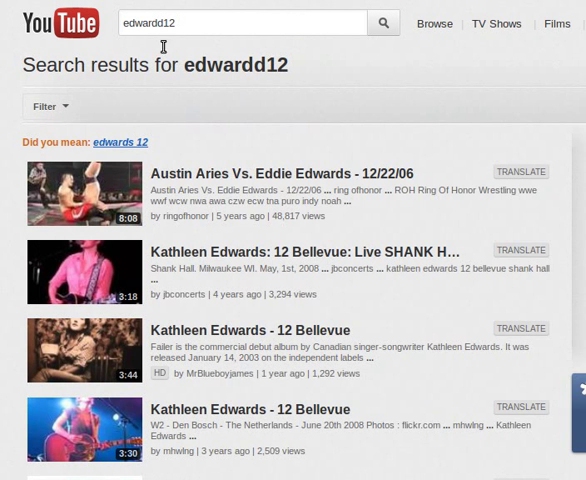
double_click(229, 23)
type("ubu")
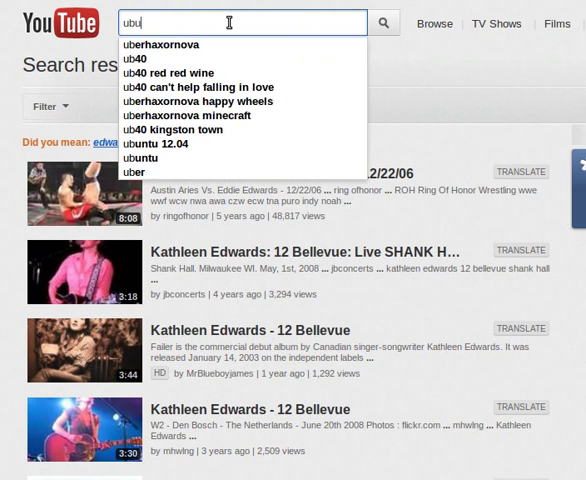
type("ntu")
key("Return")
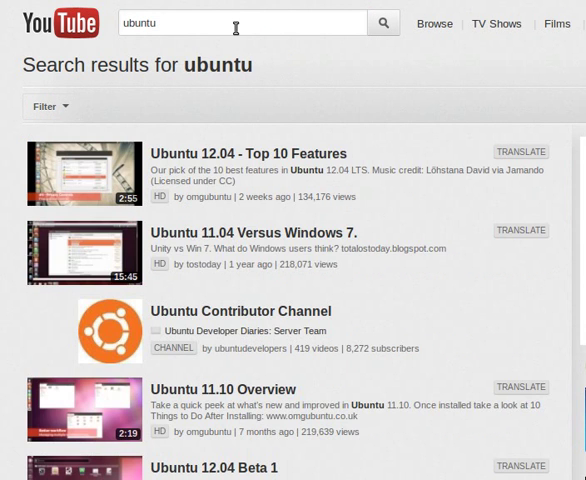
Play Ubuntu 11.10 Overview from 0:20 and pause it at 0:25.
left_click(205, 392)
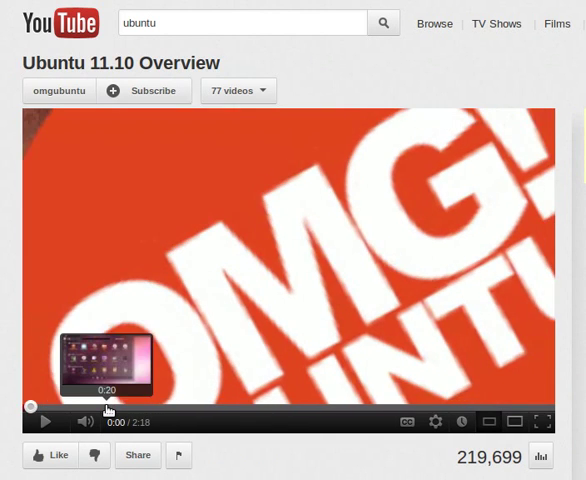
left_click(106, 407)
left_click(46, 422)
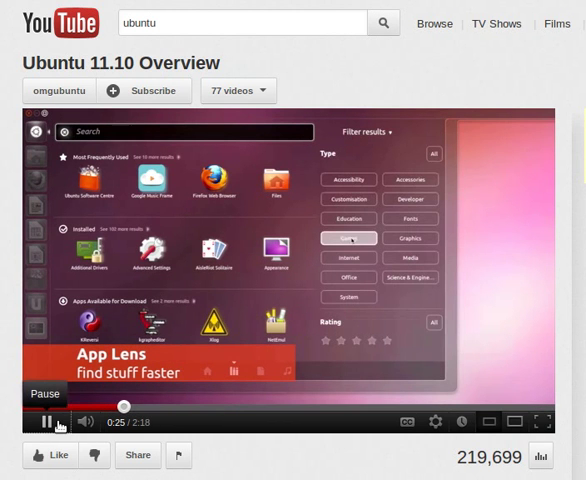
left_click(46, 422)
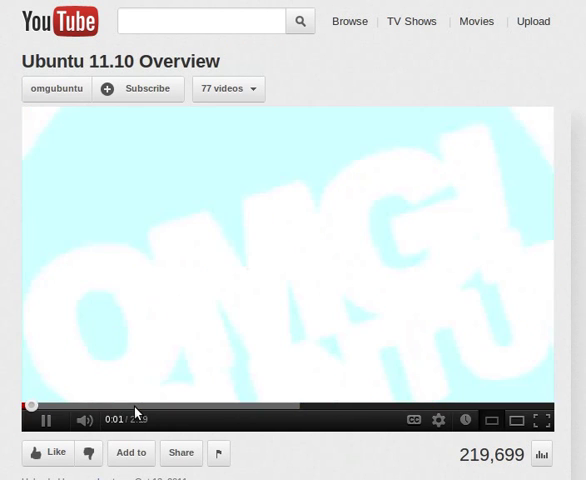
Skip Ubuntu 11.10 Overview ahead to about 0:28 and pause it around 0:34.
left_click(133, 406)
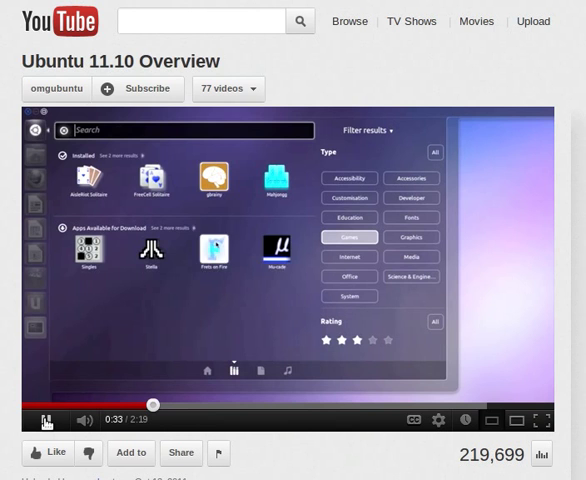
left_click(46, 420)
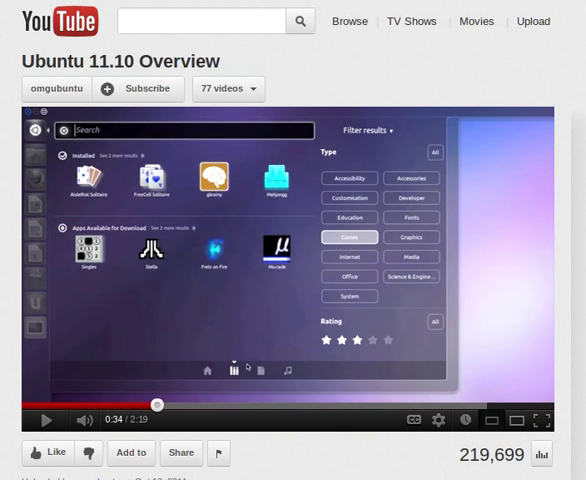